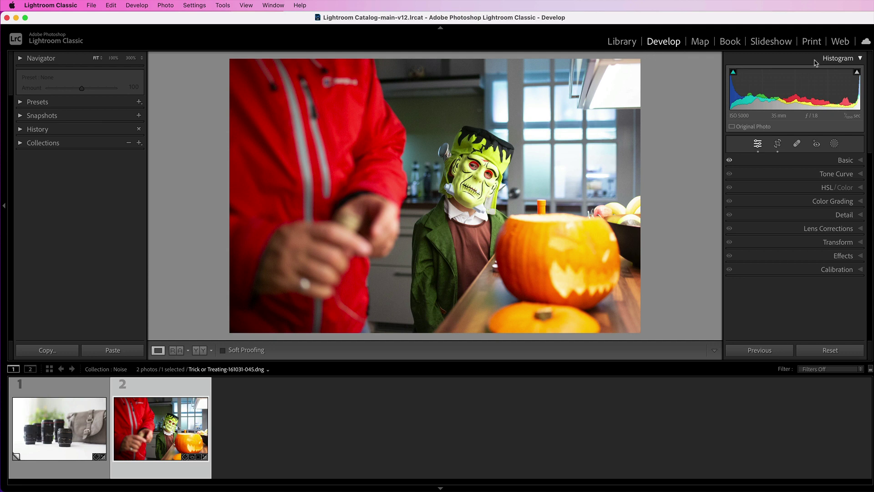
- Expand the Detail panel, which shows sharpening Amount 40 and color noise reduction 25
left_click(858, 217)
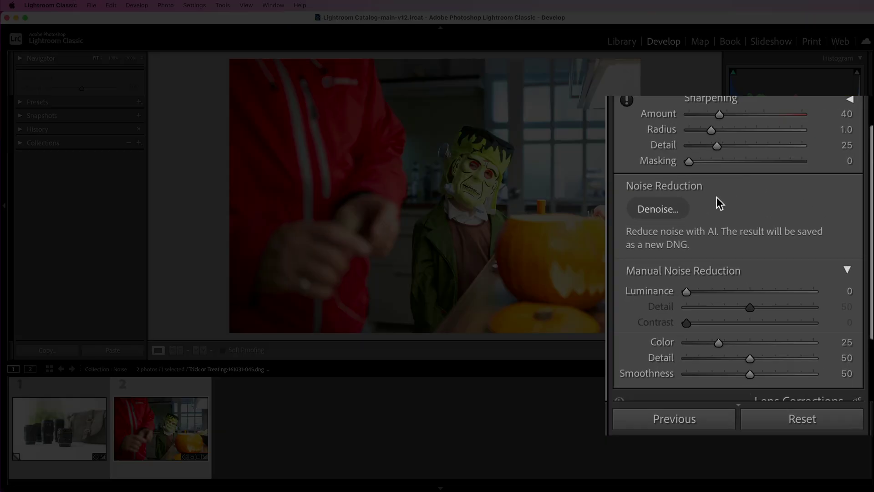
- Open the AI Denoise Enhance Preview, set at Amount 58 with Create Stack on
left_click(657, 209)
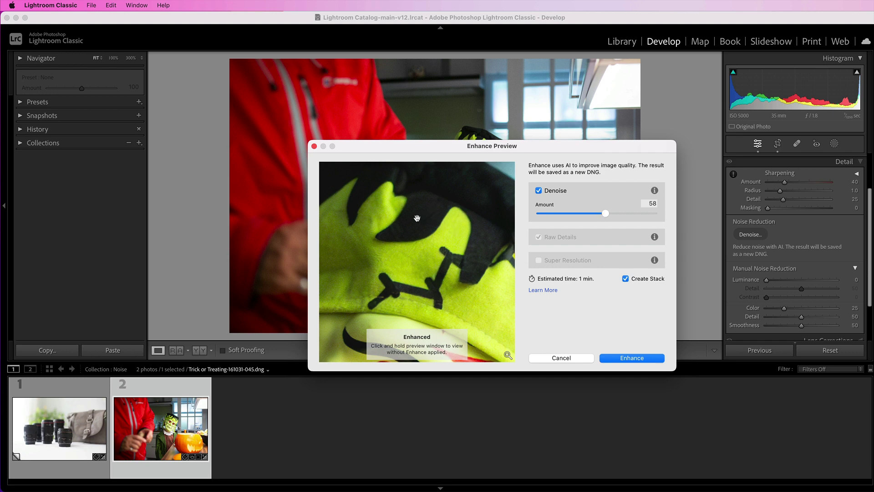
left_click_drag(418, 218, 440, 288)
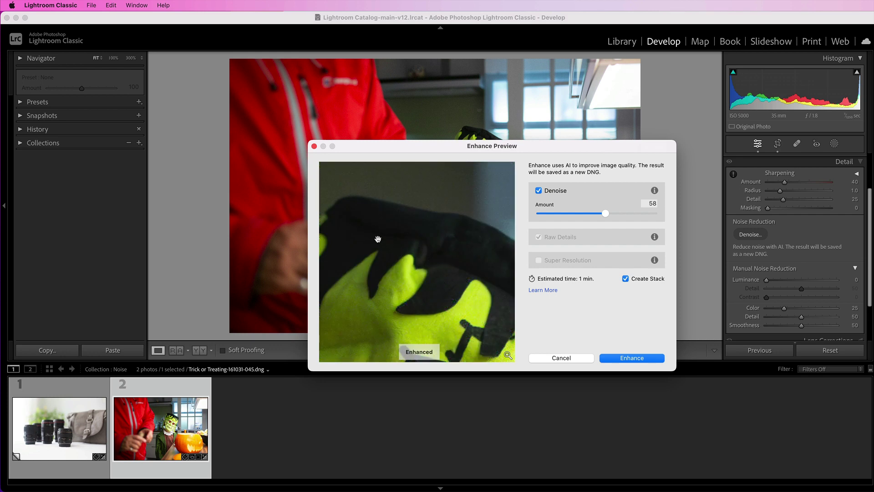
left_click_drag(371, 235, 474, 306)
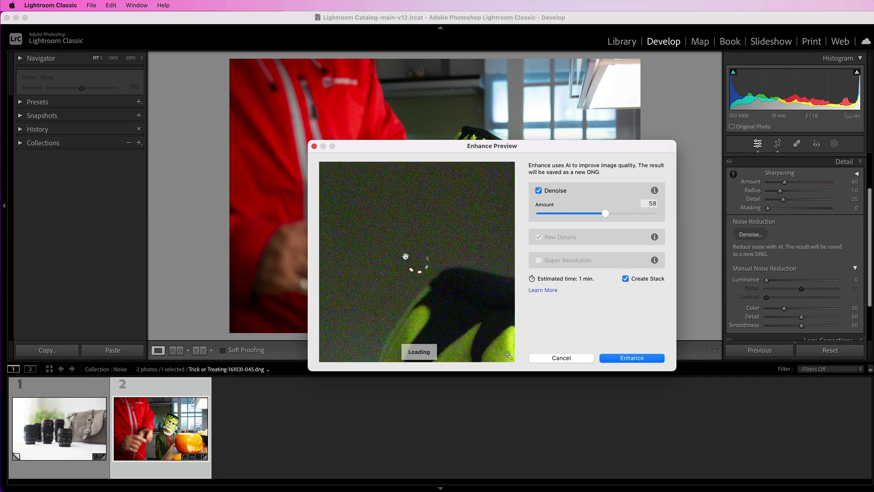
left_click_drag(382, 240, 474, 287)
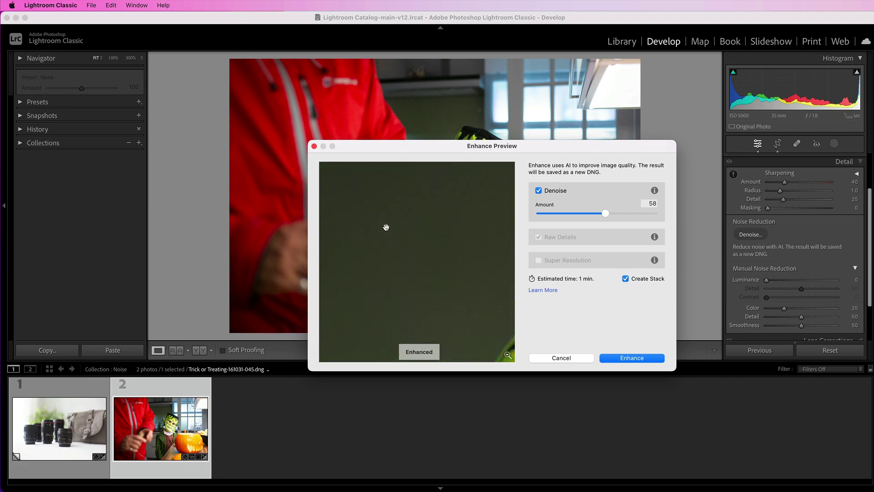
left_click_drag(468, 287, 456, 260)
left_click_drag(455, 298, 472, 277)
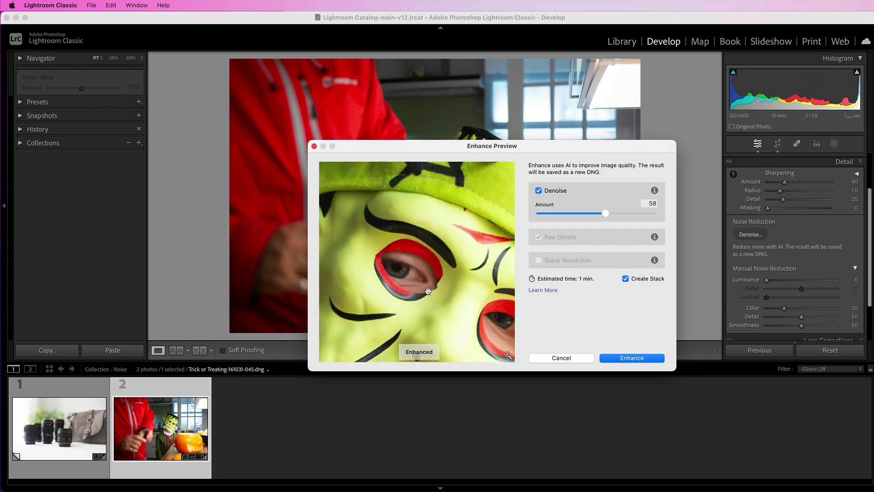
left_click_drag(428, 291, 417, 229)
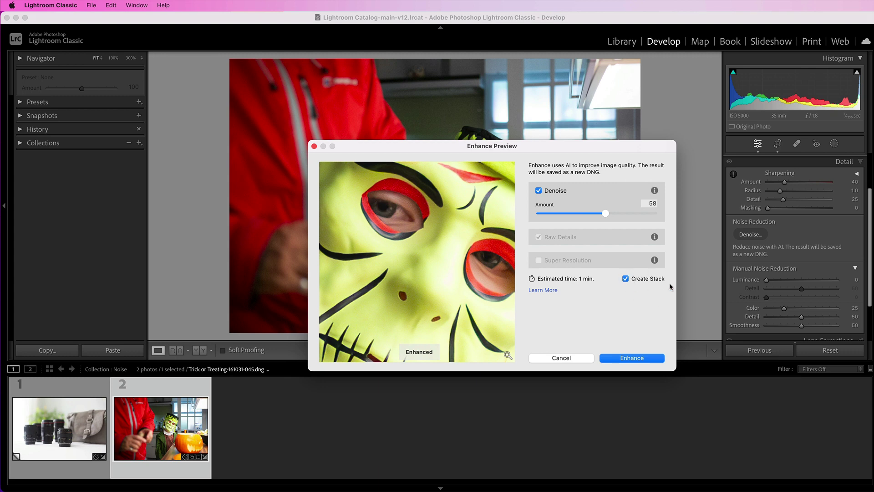
- Run Enhance to create Trick or Treating-161031-045-Enhanced-NR-3.dng, stacked with the original
left_click(636, 362)
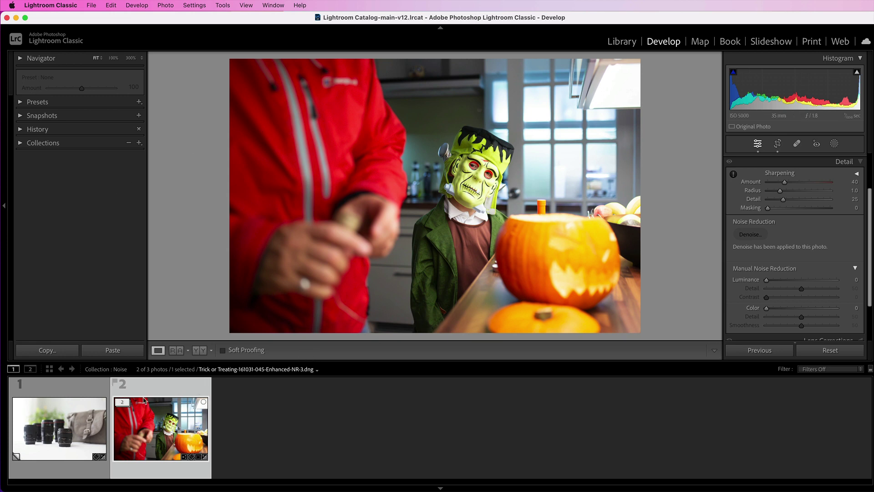
left_click(121, 404)
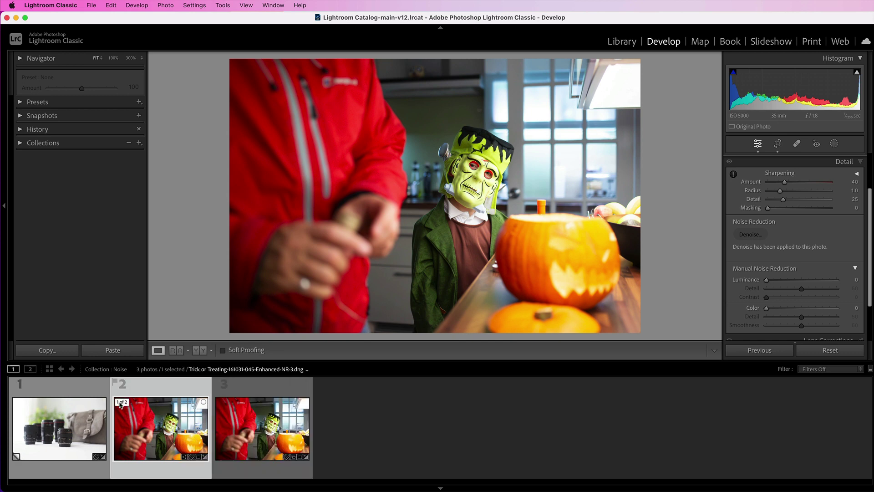
left_click(249, 390)
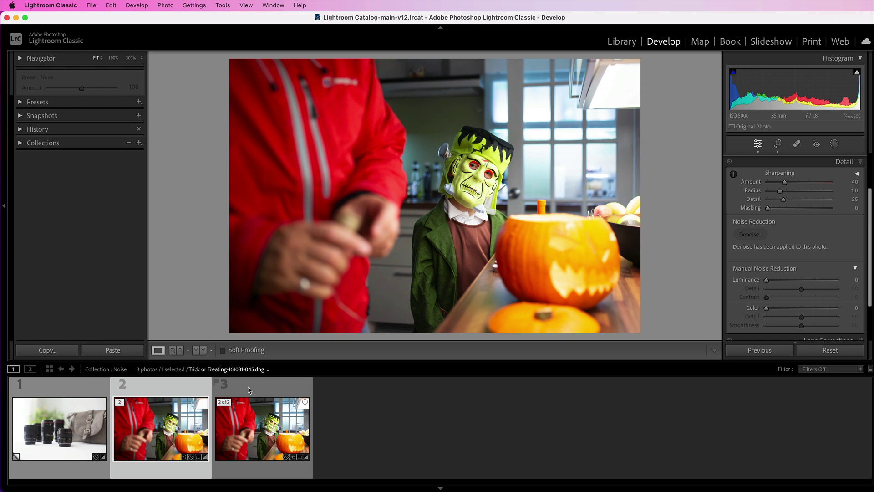
left_click(182, 387)
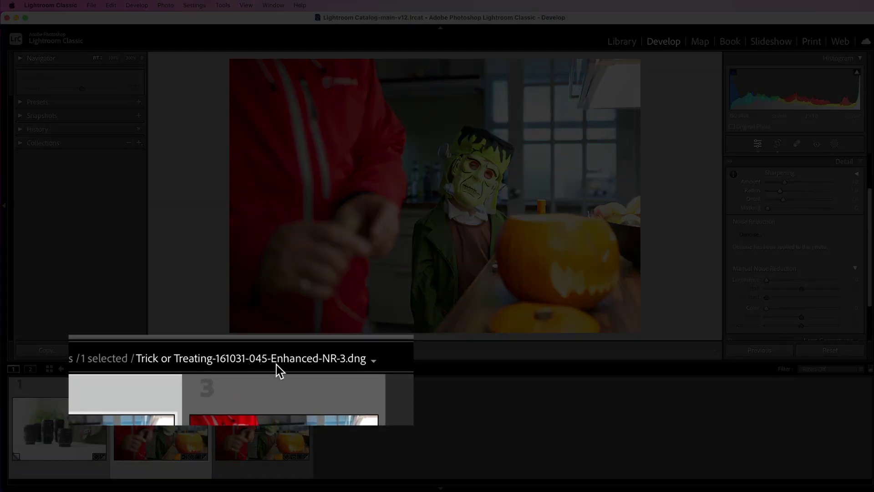
left_click(297, 394)
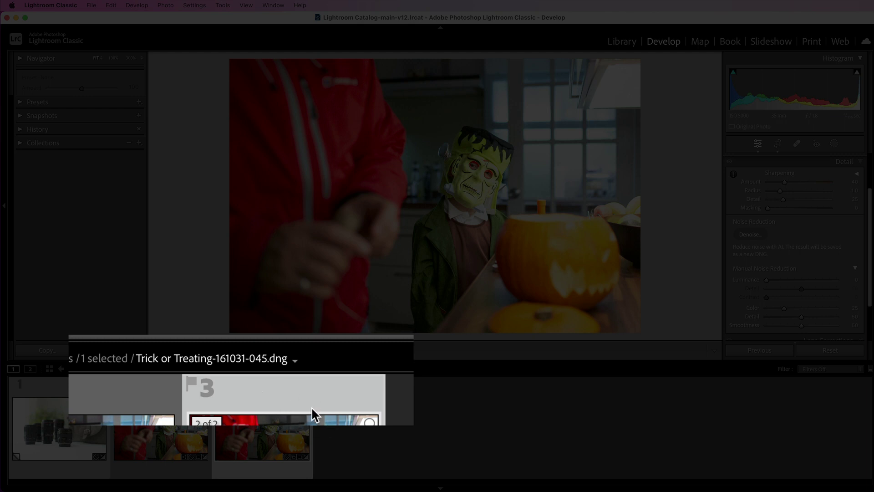
left_click(117, 390)
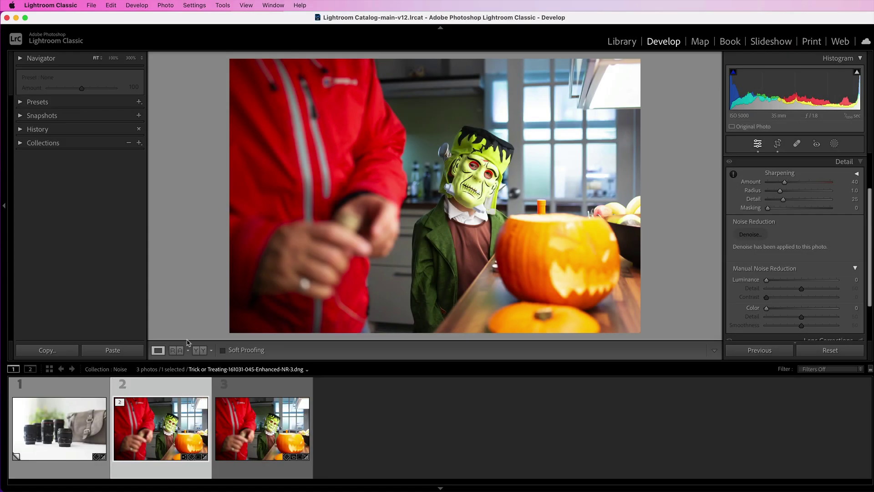
left_click(113, 57)
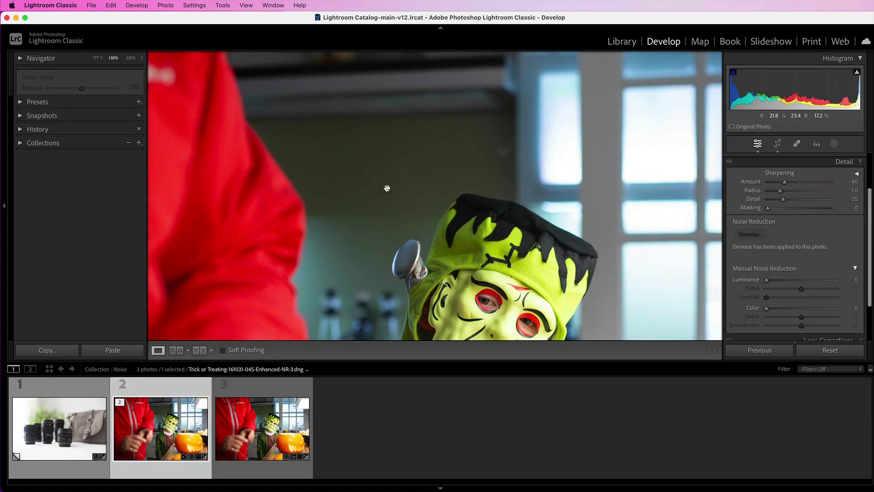
left_click_drag(317, 169, 443, 262)
left_click_drag(400, 228, 500, 230)
left_click_drag(320, 211, 404, 171)
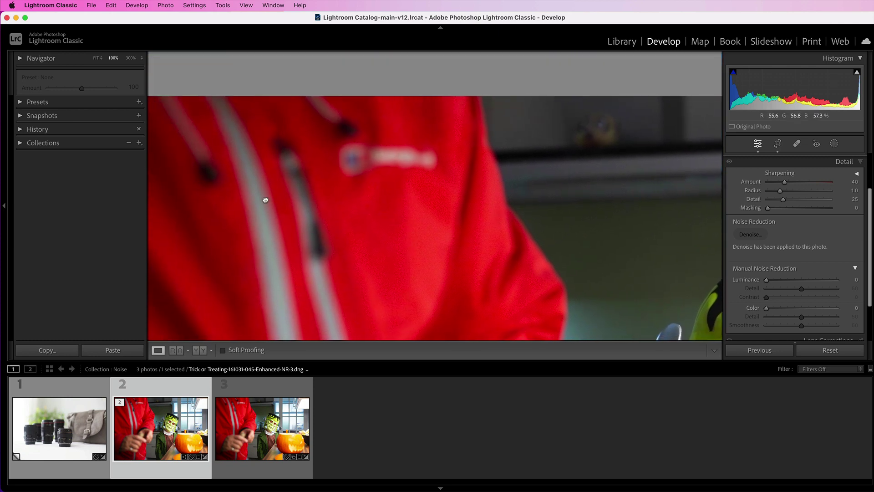
left_click_drag(200, 187, 285, 195)
left_click_drag(439, 266, 377, 216)
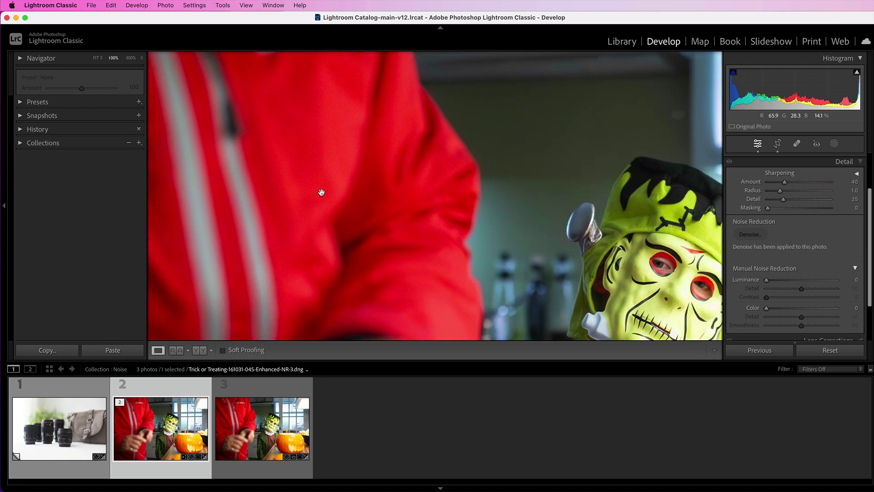
left_click_drag(511, 269, 300, 178)
left_click_drag(386, 189, 353, 168)
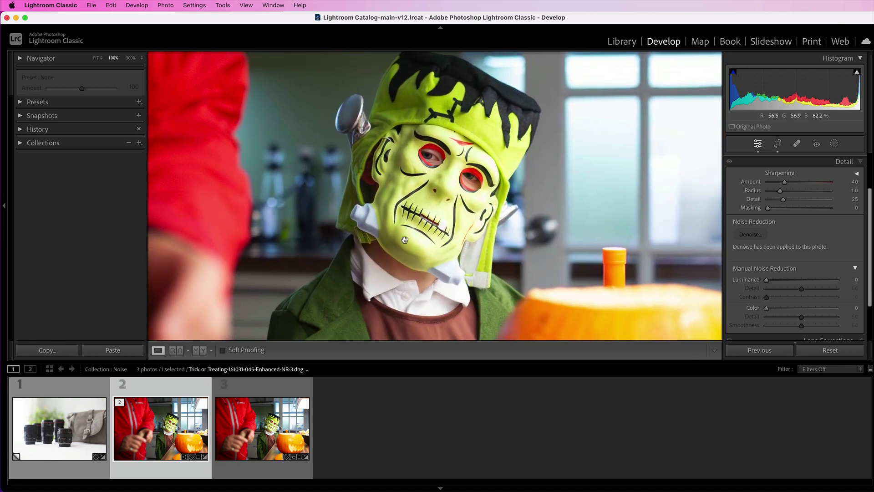
left_click_drag(467, 186, 465, 207)
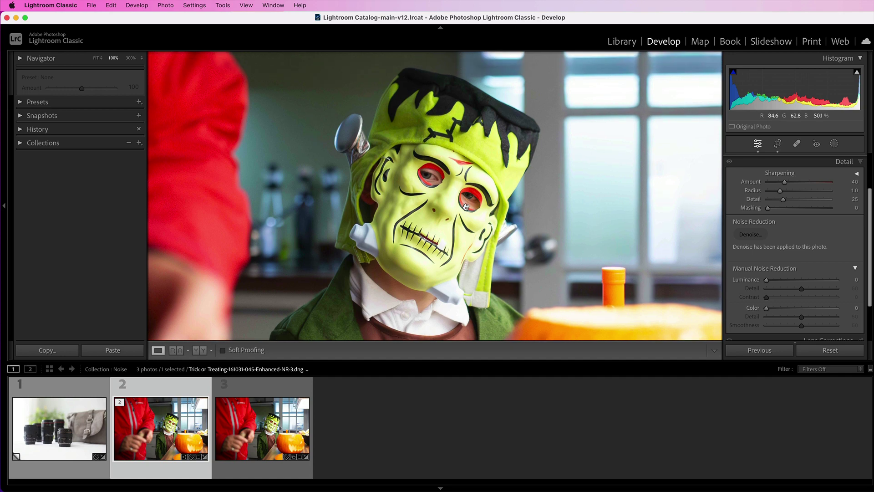
left_click(131, 58)
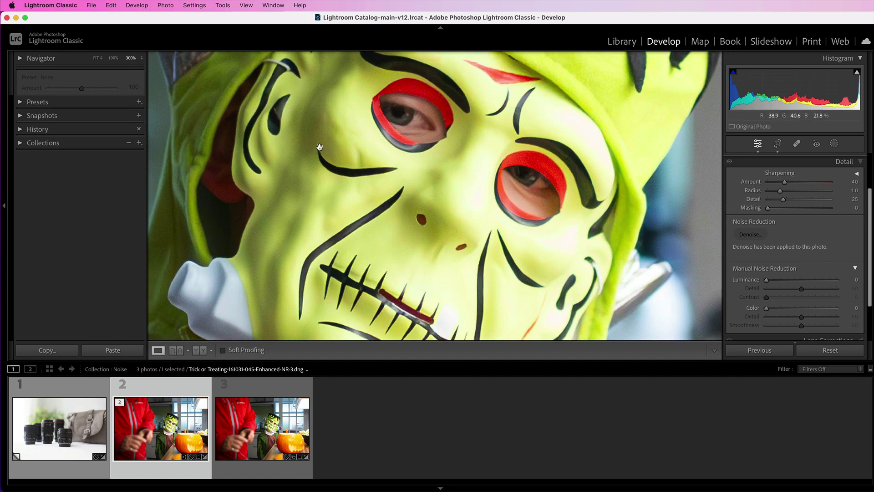
left_click_drag(320, 153, 319, 183)
left_click_drag(320, 153, 417, 242)
left_click_drag(371, 171, 431, 246)
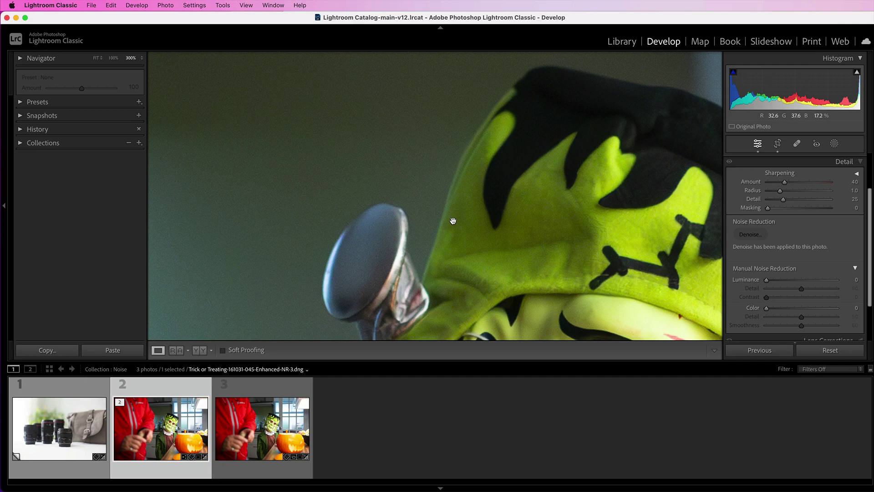
- Add the noisy original to the selection and compare it side by side with the denoised DNG
left_click(269, 386, "super")
left_click(248, 5)
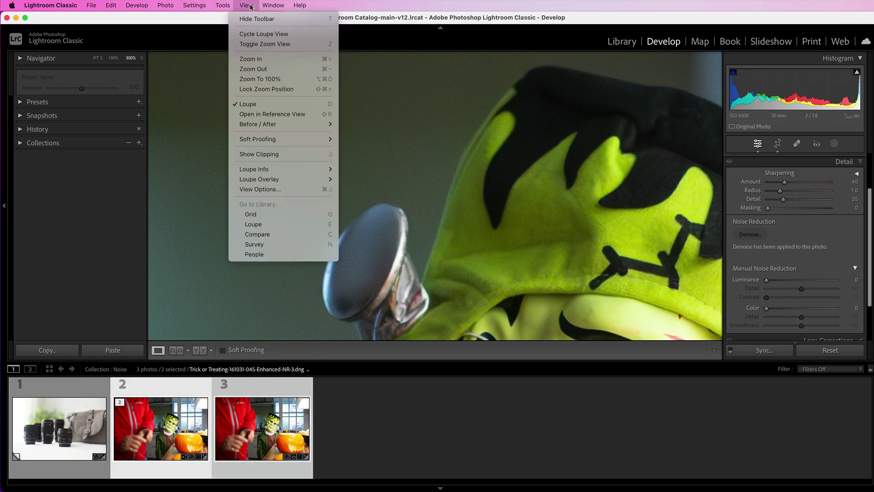
left_click(318, 236)
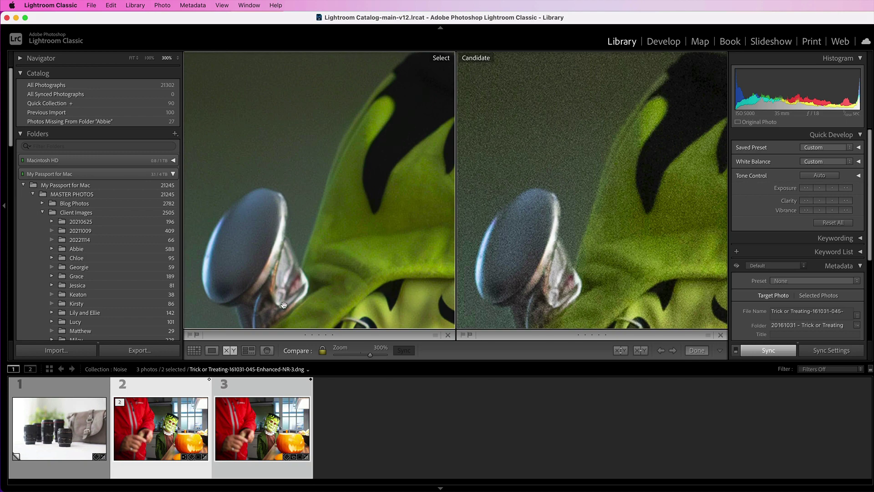
- Show only the denoised Enhanced-NR-3.dng and open it in the Develop module
left_click(212, 350)
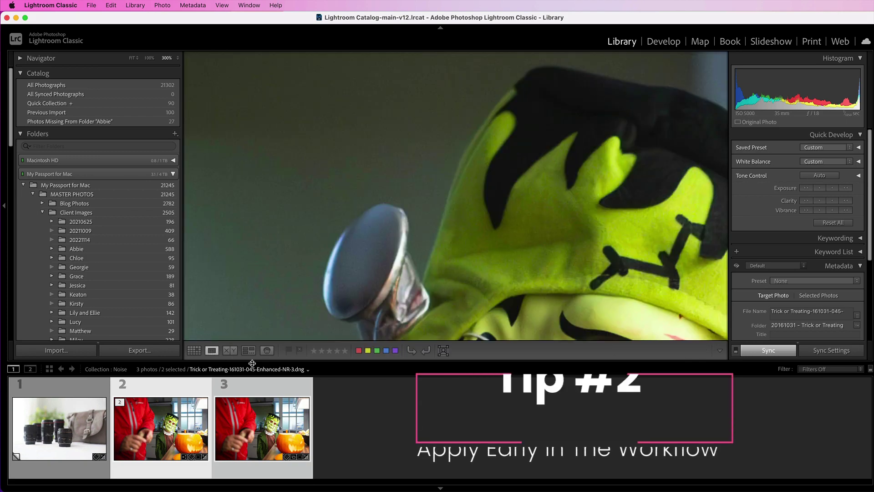
left_click(186, 389)
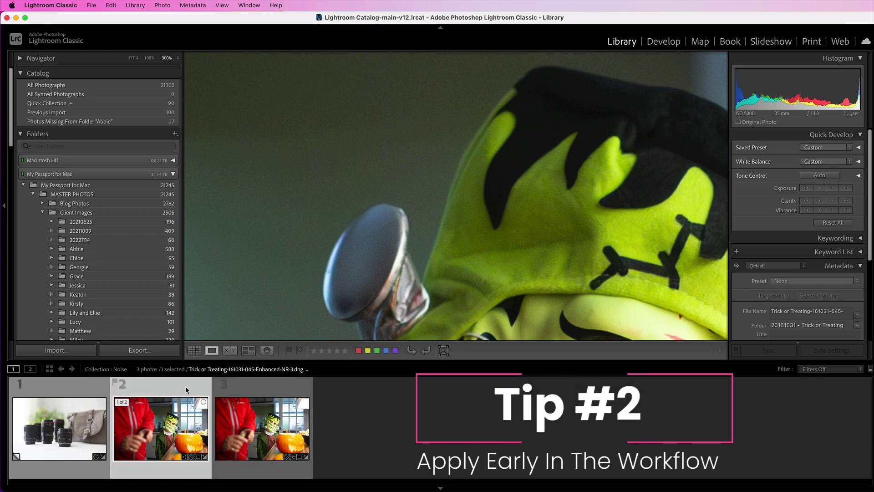
left_click(671, 44)
- Collapse Detail and expand the Basic panel, where tone and presence are all 0
left_click(846, 187)
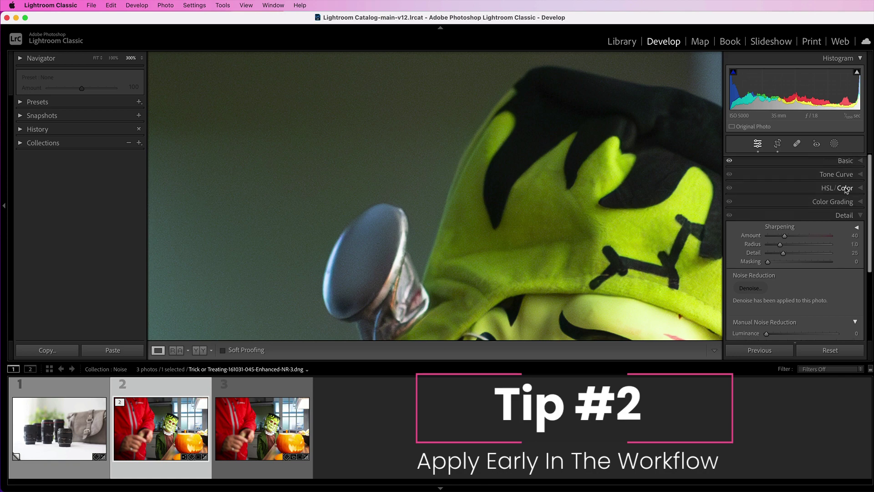
left_click(846, 161)
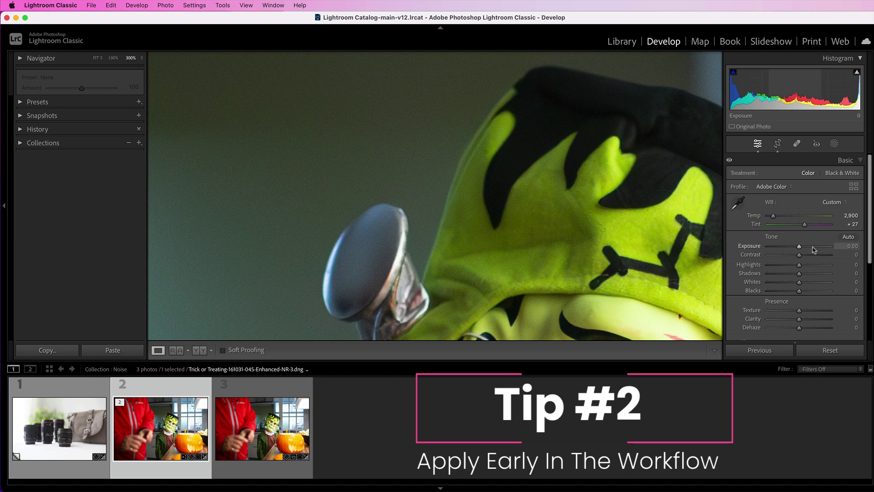
scroll(824, 273, "down", 3)
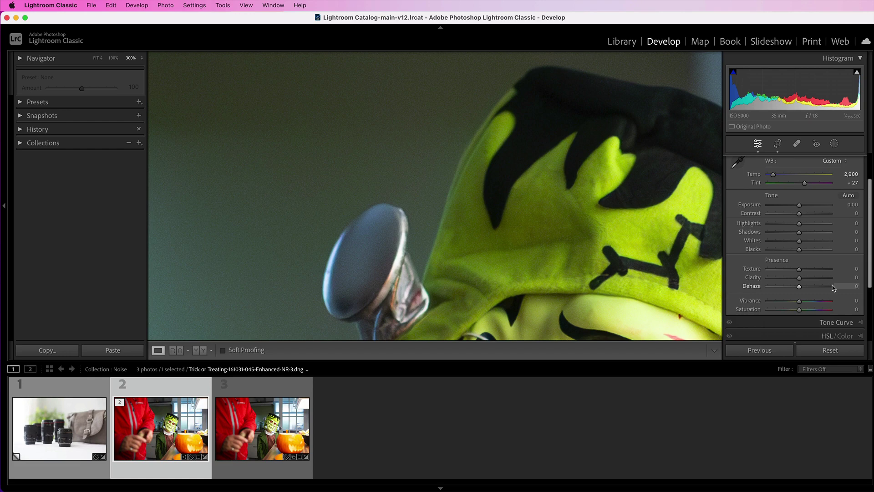
scroll(833, 287, "down", 1)
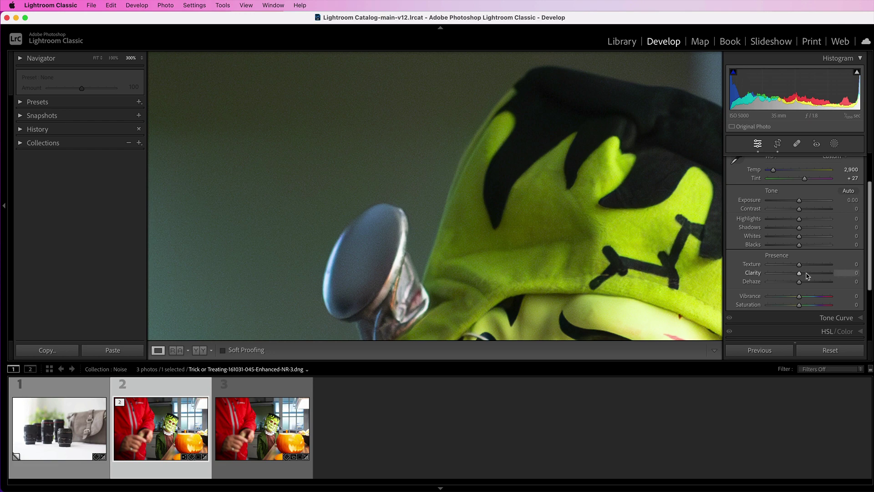
scroll(807, 276, "up", 5)
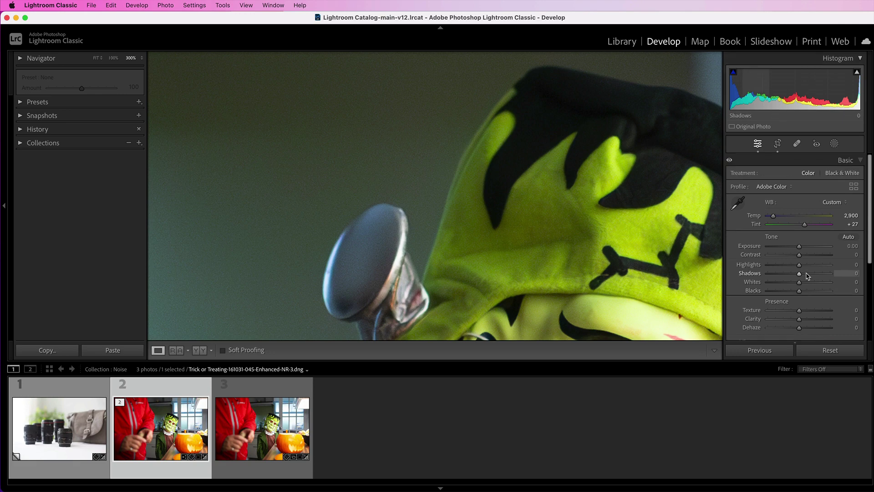
- Activate the Healing tool on the denoised DNG at Size 31, Feather 44, Opacity 100
left_click(834, 144)
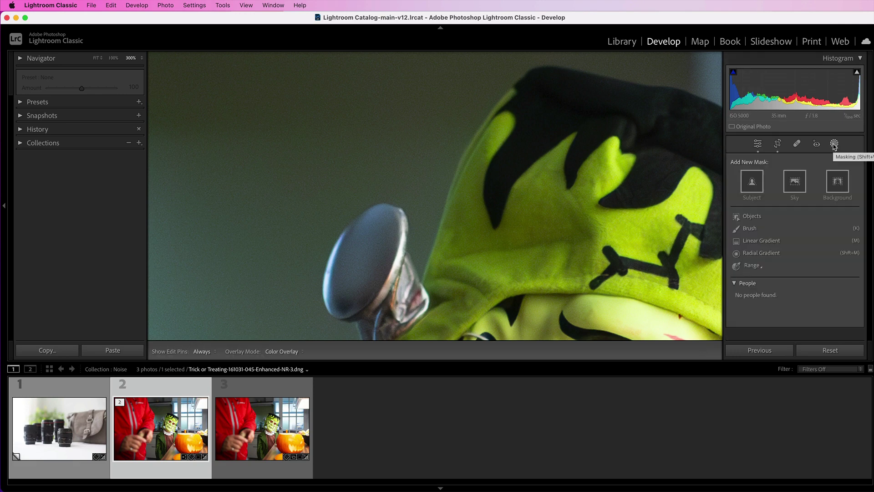
left_click(797, 144)
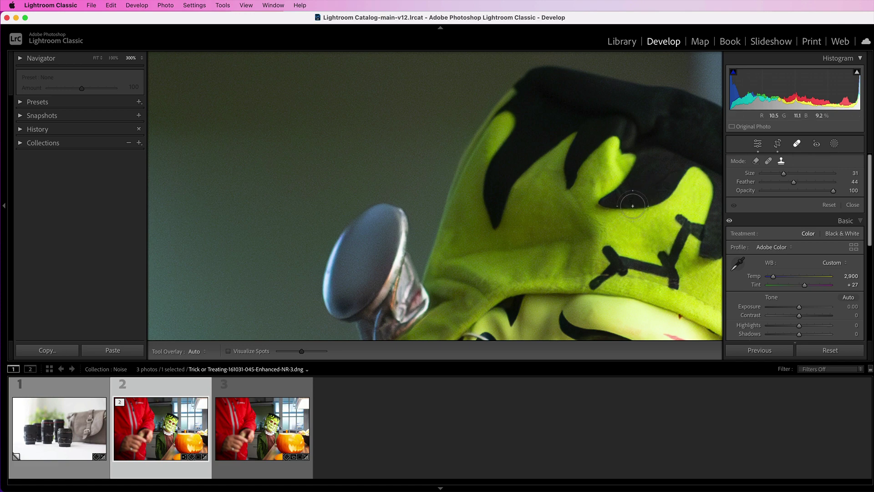
- Fit the whole photo in the Navigator and close the Healing tool, returning to Basic
left_click(97, 58)
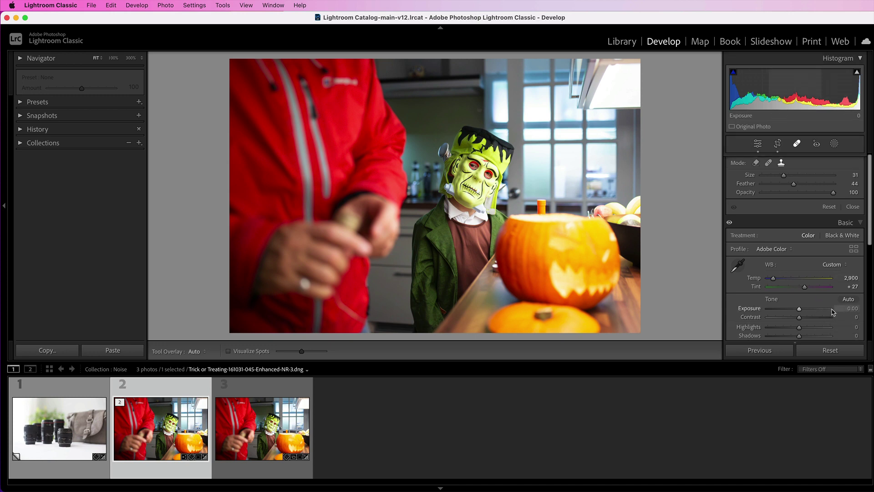
left_click(797, 143)
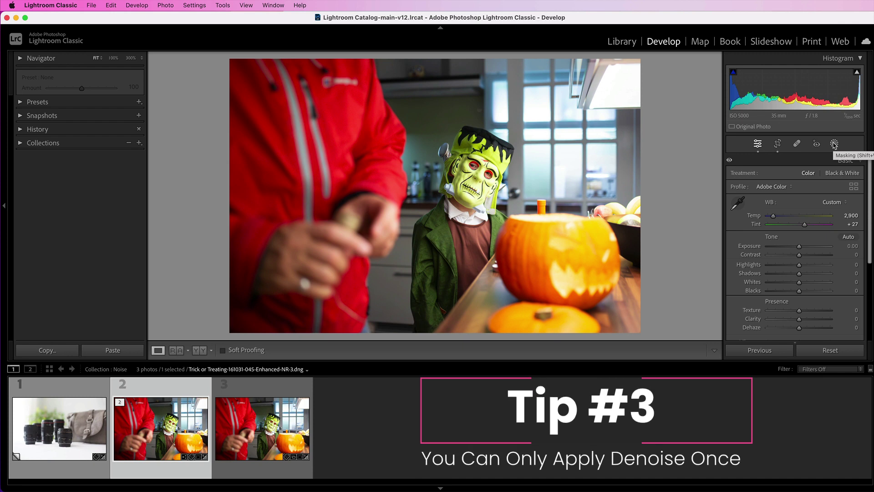
- Swap the Basic panel for Detail and select the original Trick or Treating-161031-045.dng
left_click(846, 160)
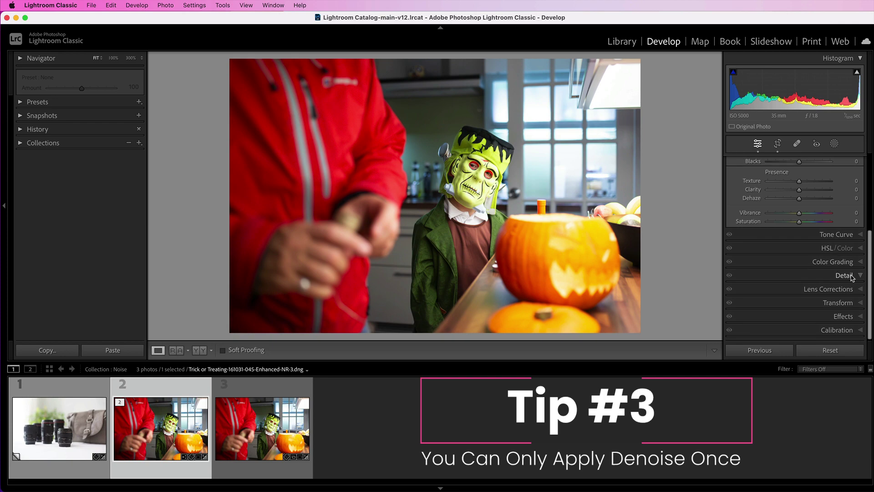
left_click(815, 215)
scroll(816, 215, "down", 3)
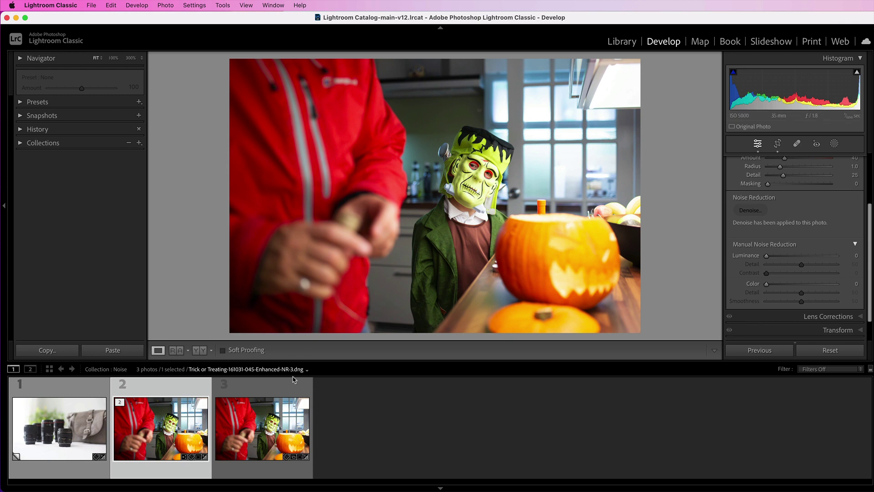
left_click(283, 386)
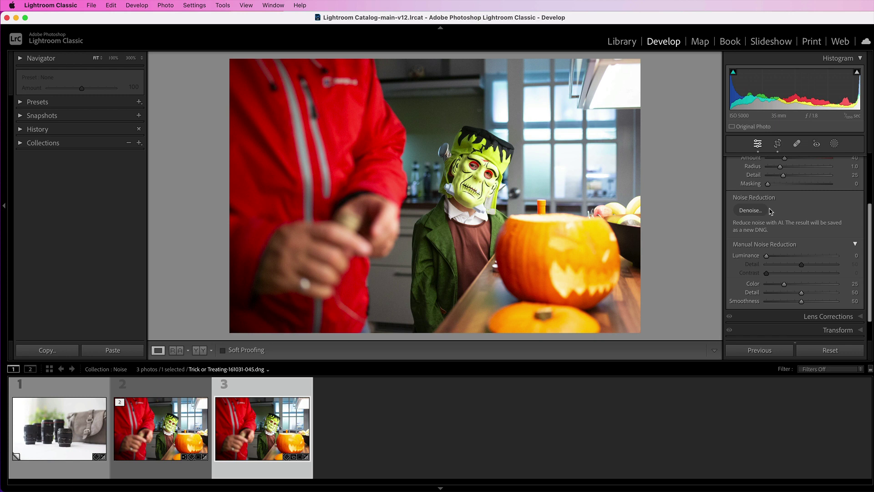
scroll(795, 227, "down", 1)
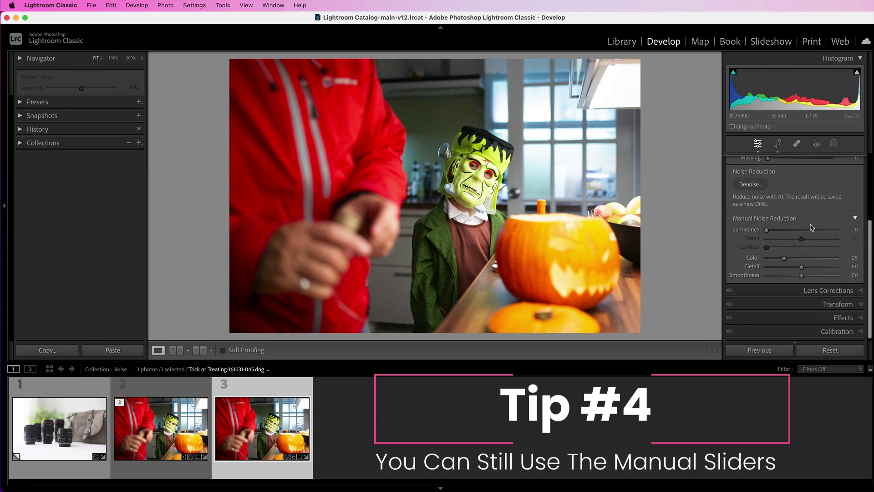
scroll(759, 223, "down", 1)
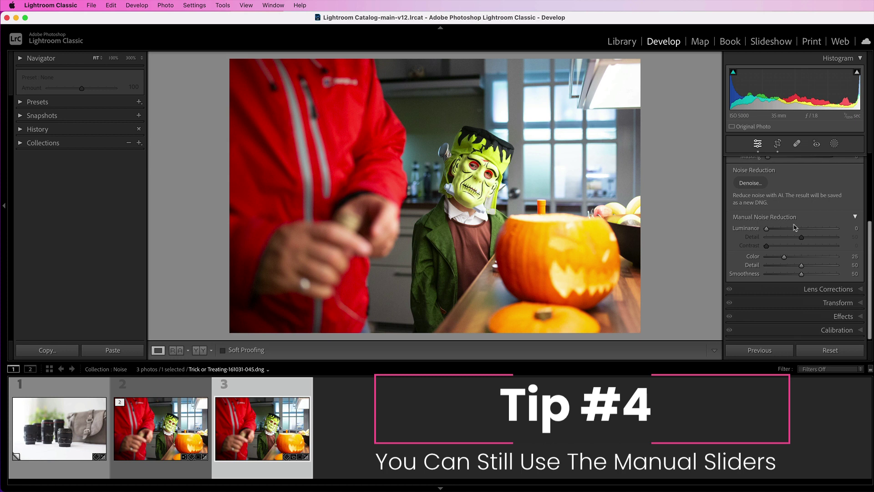
scroll(854, 219, "up", 1)
scroll(855, 219, "up", 5)
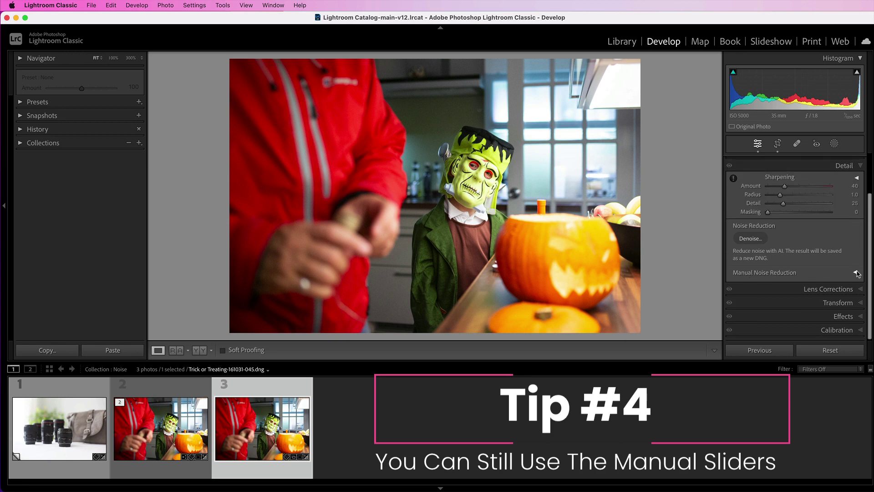
scroll(853, 268, "down", 5)
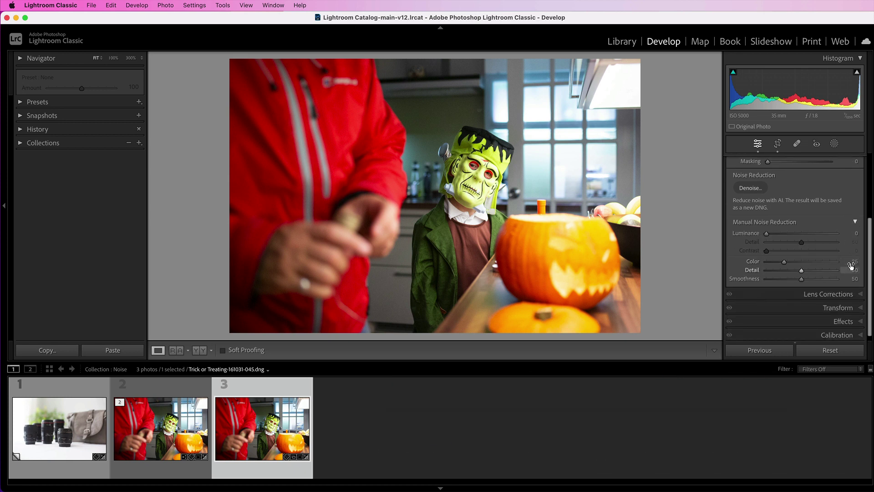
scroll(851, 266, "down", 1)
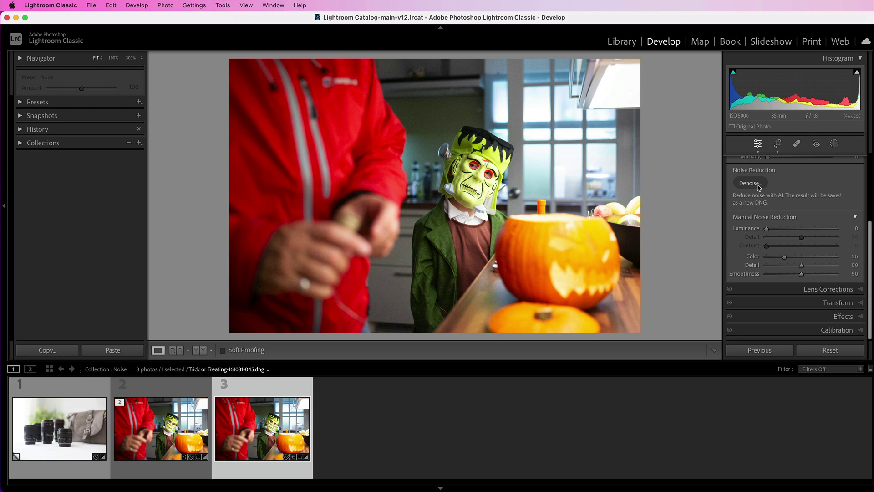
scroll(759, 187, "up", 3)
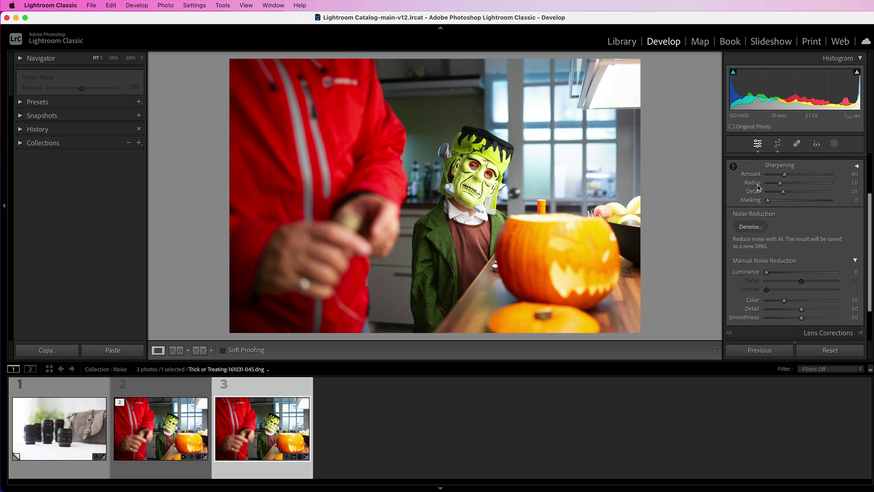